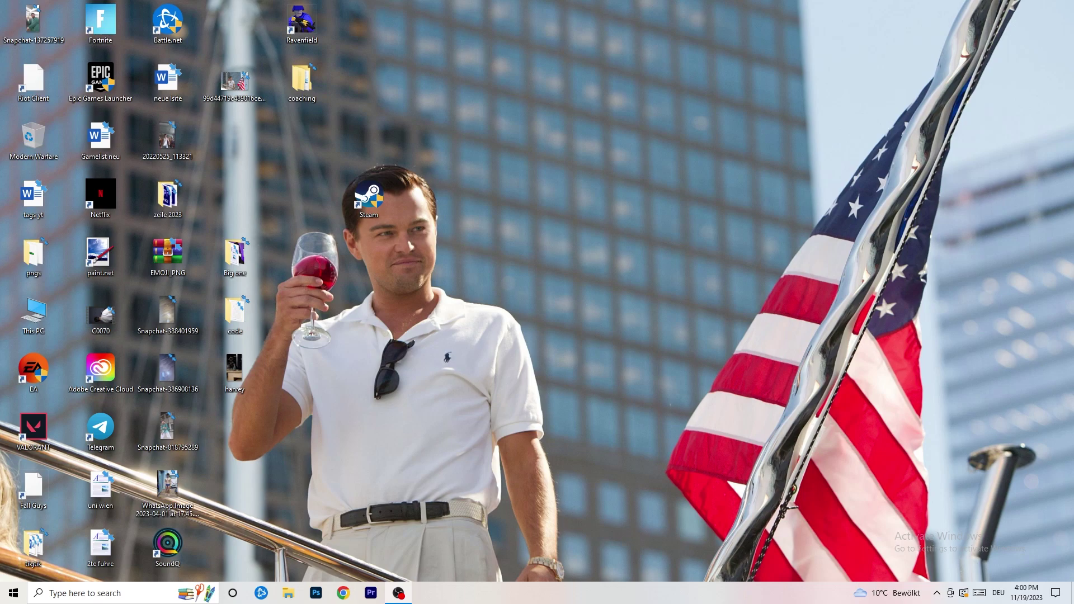
# Open the Start menu with the Windows key.
pyautogui.press('super')
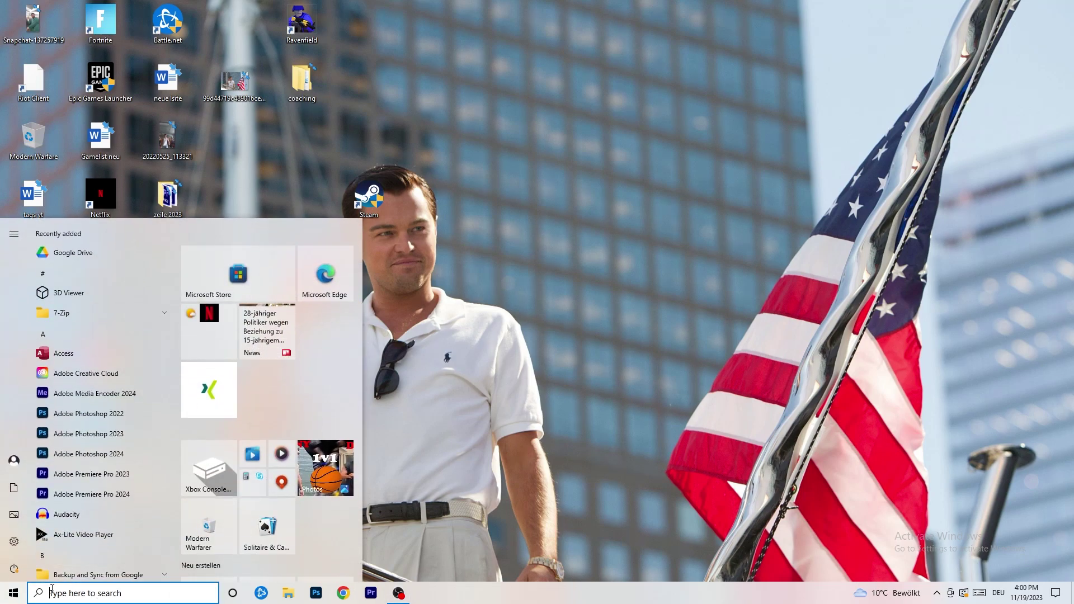
# Launch Settings and go to the Gaming category, where Xbox Game Bar is Off.
pyautogui.click(14, 541)
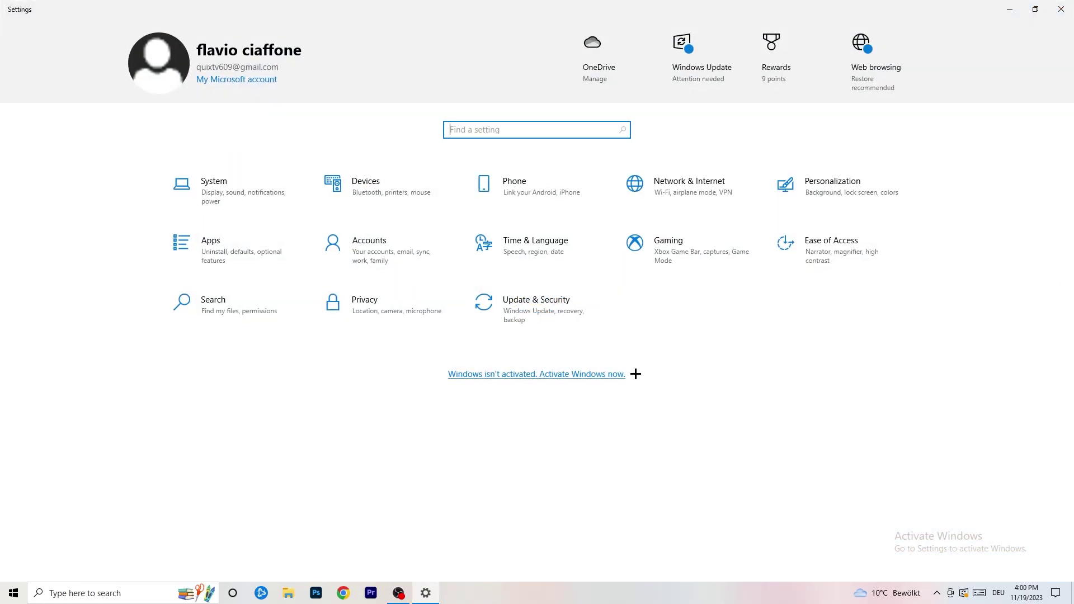
pyautogui.click(693, 268)
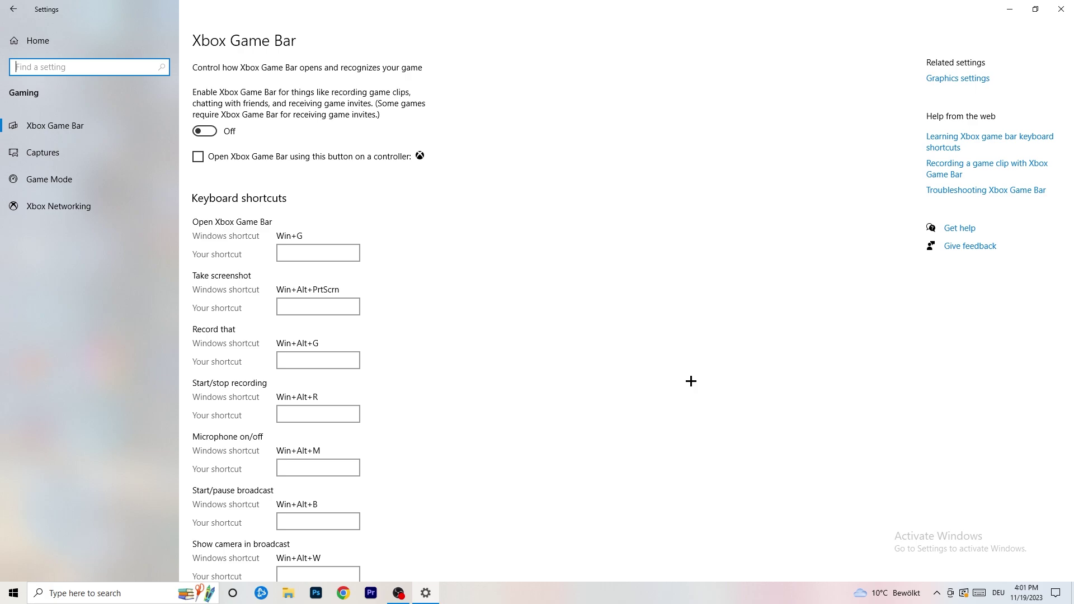
# Confirm Captures keeps a 2-hour maximum recording length, then view Game Mode (On).
pyautogui.click(89, 155)
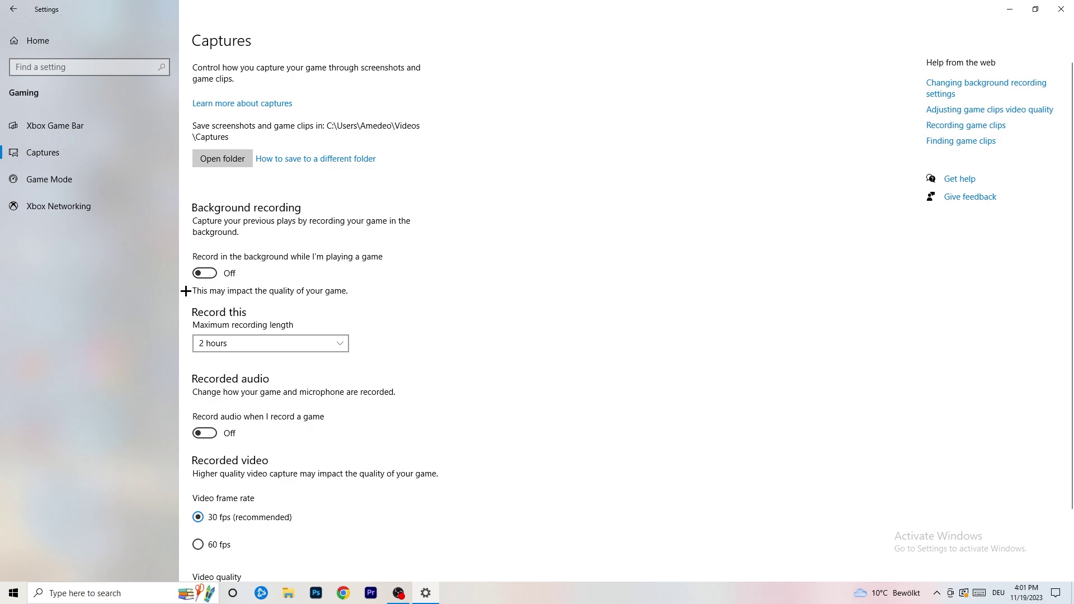
pyautogui.click(259, 345)
pyautogui.click(438, 308)
pyautogui.click(319, 340)
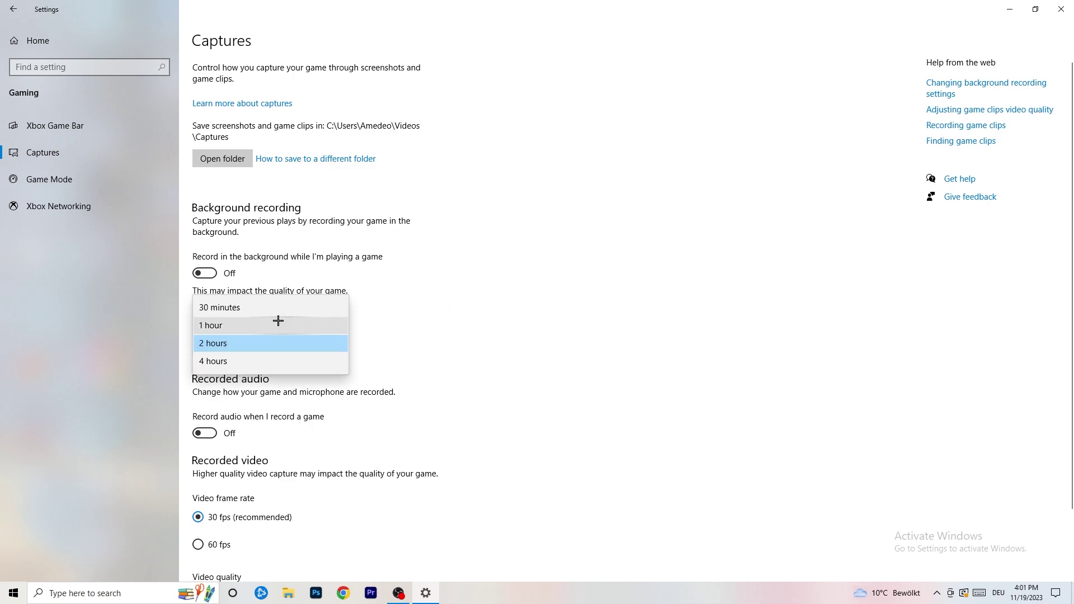
pyautogui.click(688, 279)
pyautogui.scroll(-2, 336, 422)
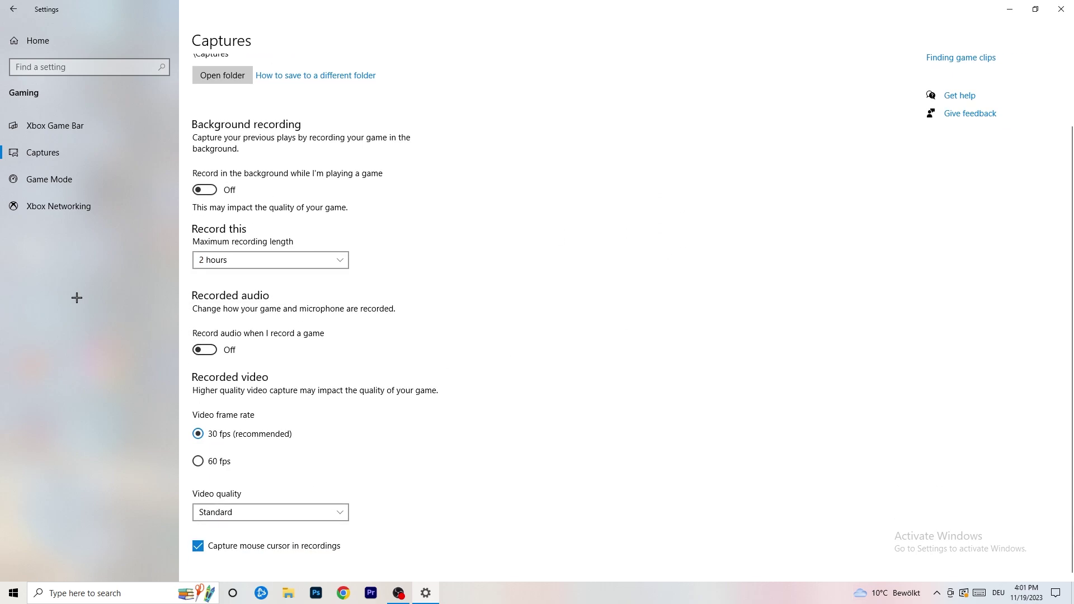
pyautogui.click(77, 177)
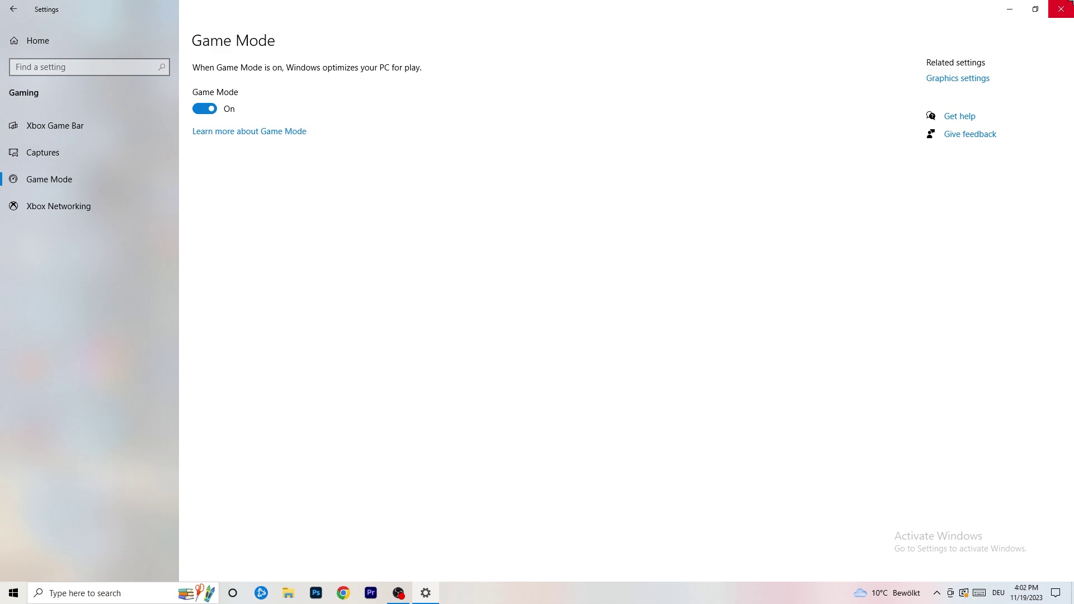
# Close Settings and launch Task Manager from the taskbar's right-click menu.
pyautogui.click(1061, 9)
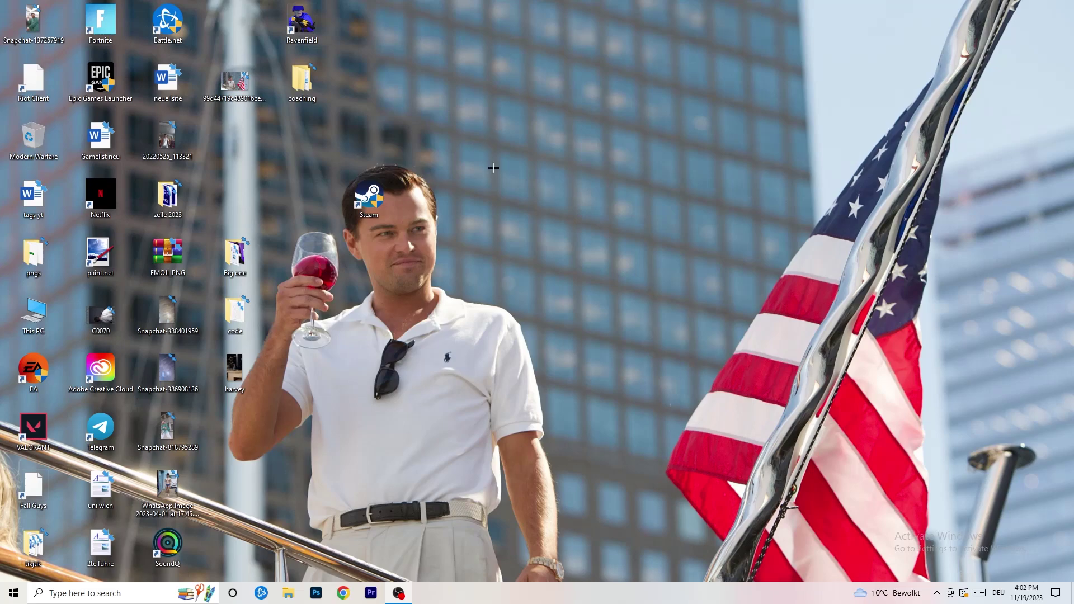
pyautogui.moveTo(521, 591)
pyautogui.mouseDown()
pyautogui.moveTo(969, 242)
pyautogui.moveTo(983, 277)
pyautogui.moveTo(875, 330)
pyautogui.moveTo(349, 406)
pyautogui.moveTo(456, 56)
pyautogui.moveTo(378, 526)
pyautogui.moveTo(484, 557)
pyautogui.moveTo(532, 600)
pyautogui.mouseUp()
pyautogui.rightClick(531, 600)
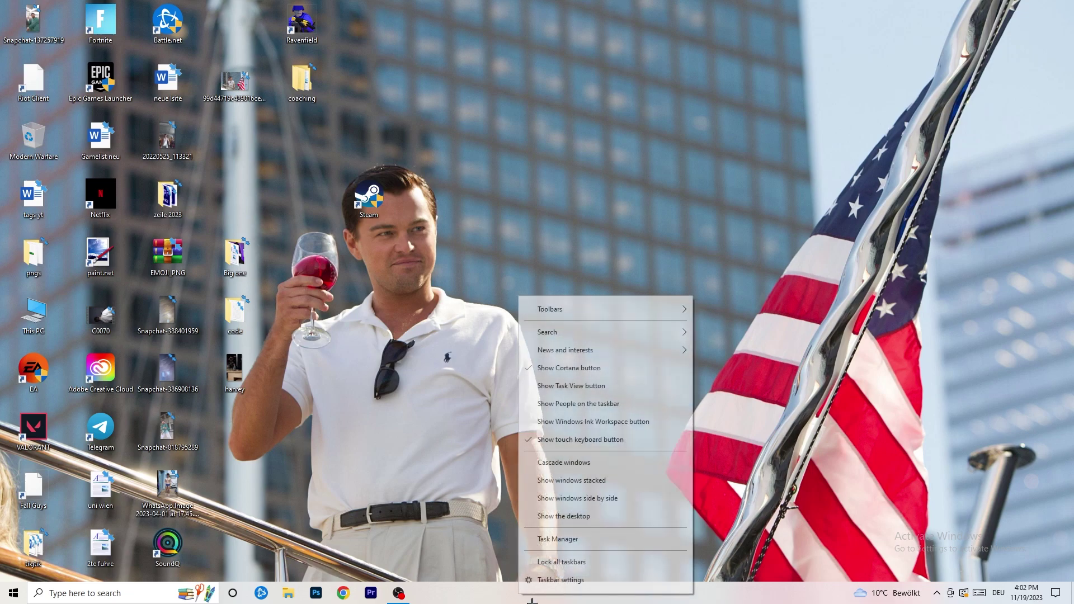
pyautogui.click(578, 544)
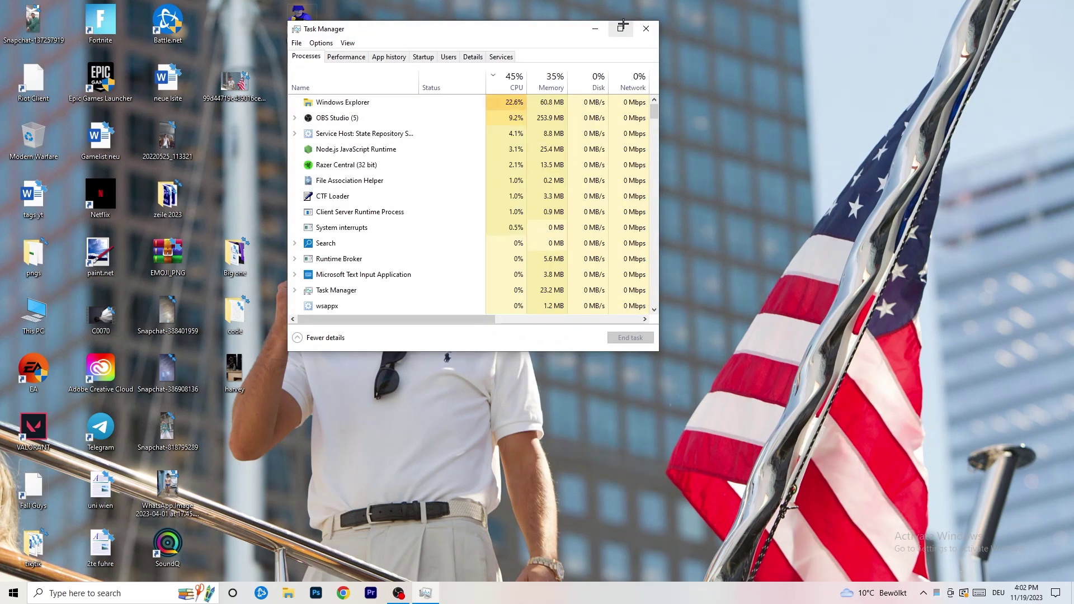
# Maximize Task Manager, check GPU users like OBS Studio, then sort processes by CPU.
pyautogui.click(621, 28)
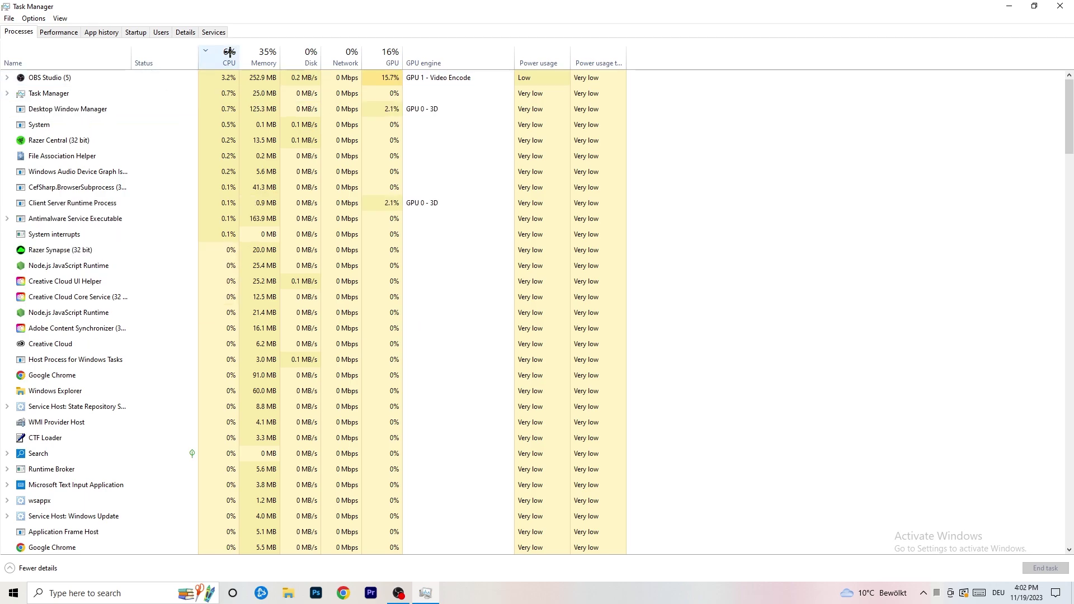
pyautogui.click(389, 55)
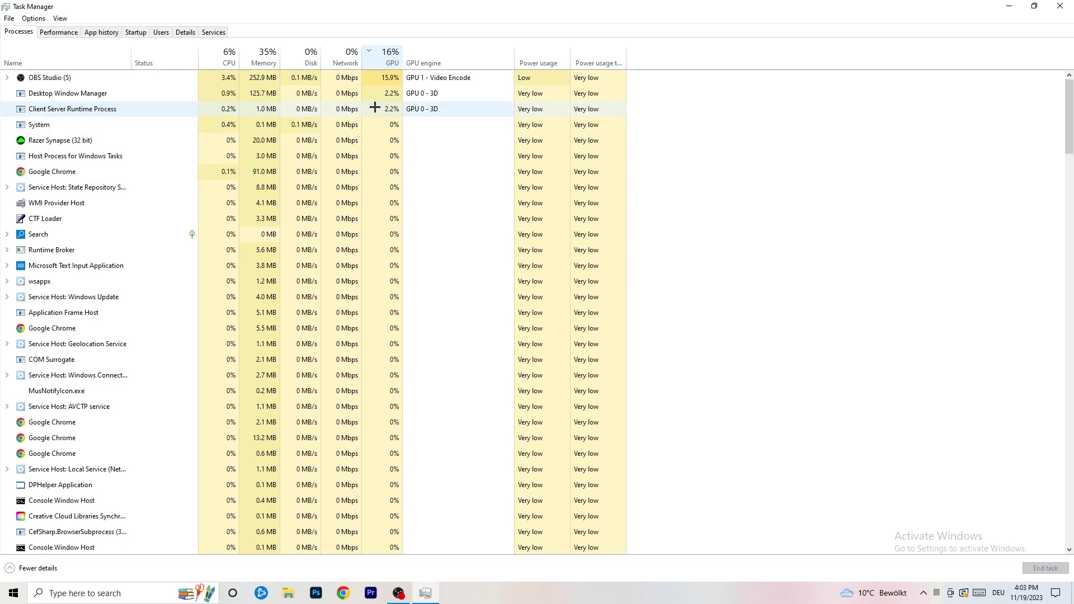
pyautogui.rightClick(390, 79)
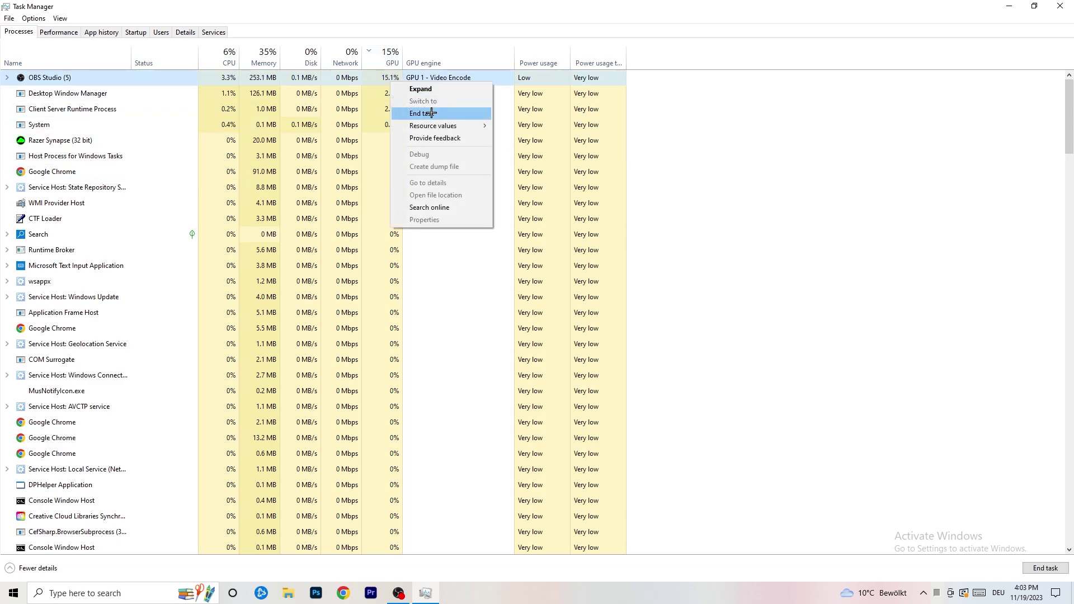
pyautogui.click(879, 101)
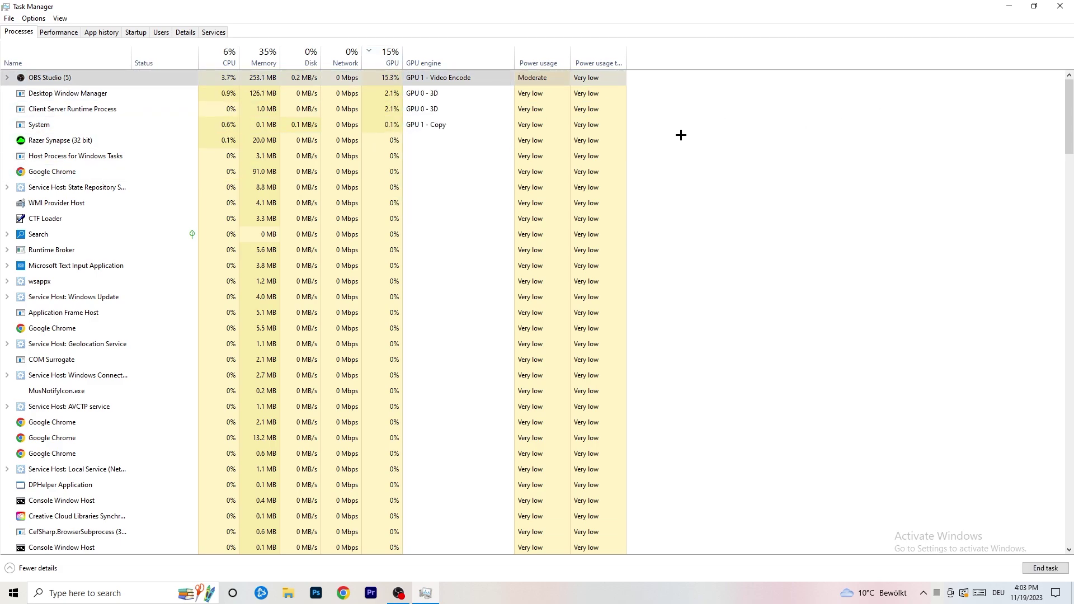
pyautogui.click(234, 52)
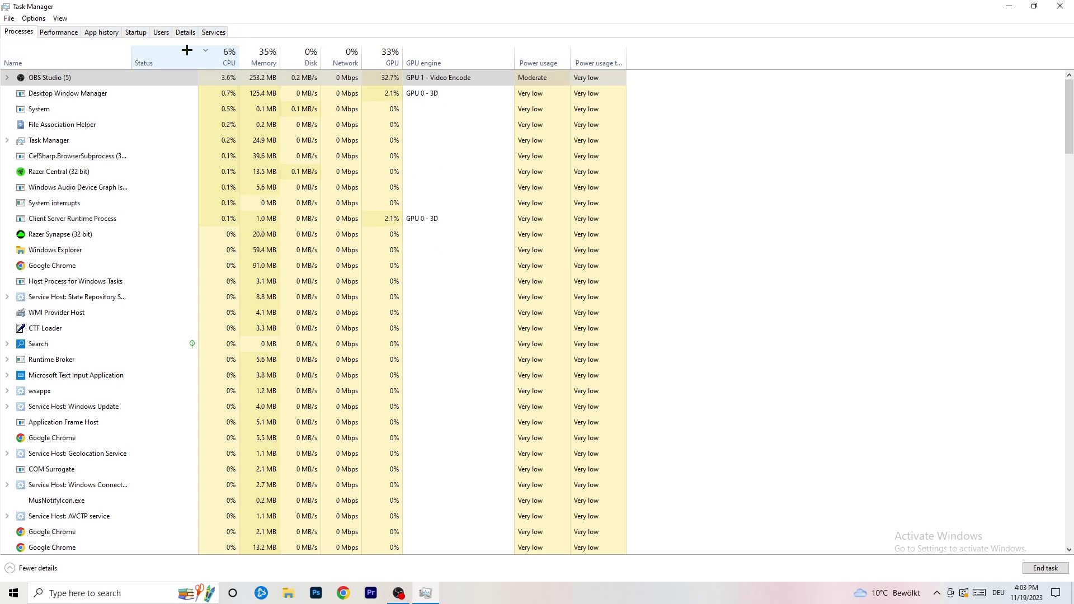
# Inspect a Creative Cloud helper in the Details list, then show the Startup apps.
pyautogui.click(187, 31)
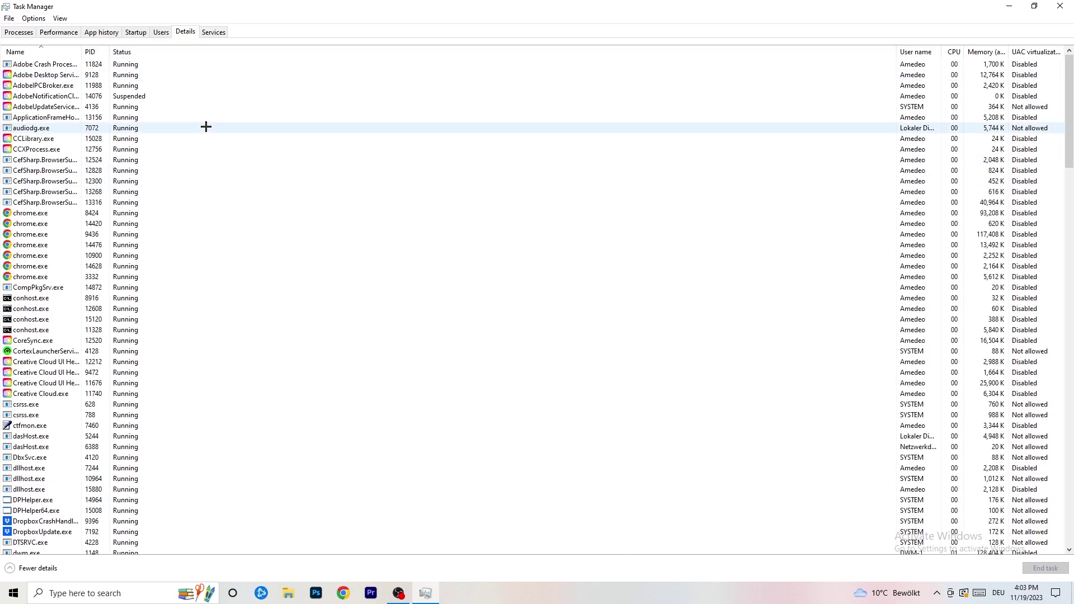
pyautogui.scroll(-10, 163, 292)
pyautogui.scroll(10, 158, 291)
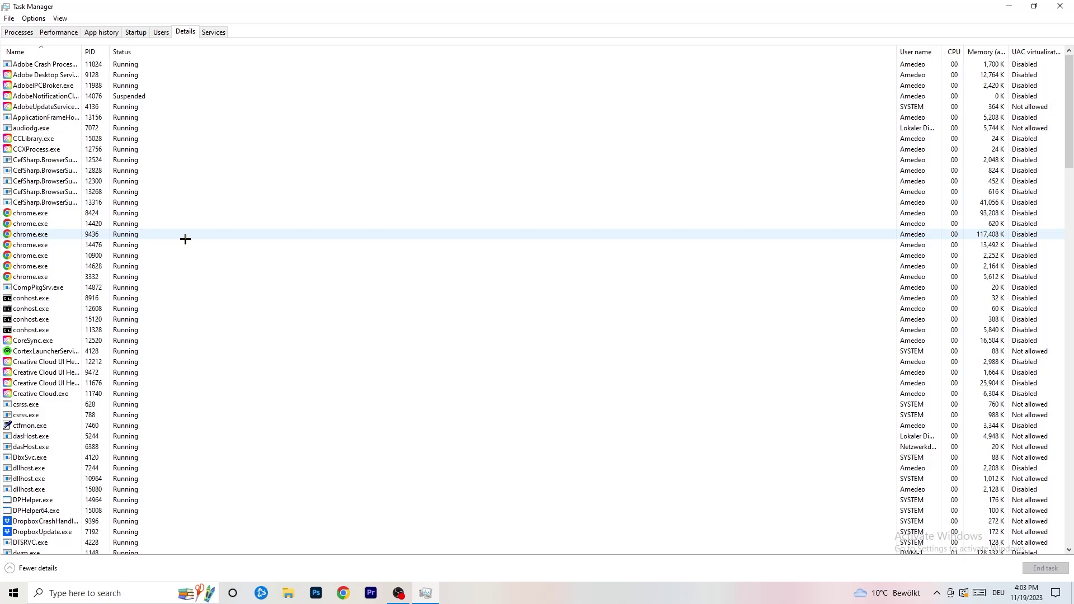
pyautogui.scroll(-3, 56, 296)
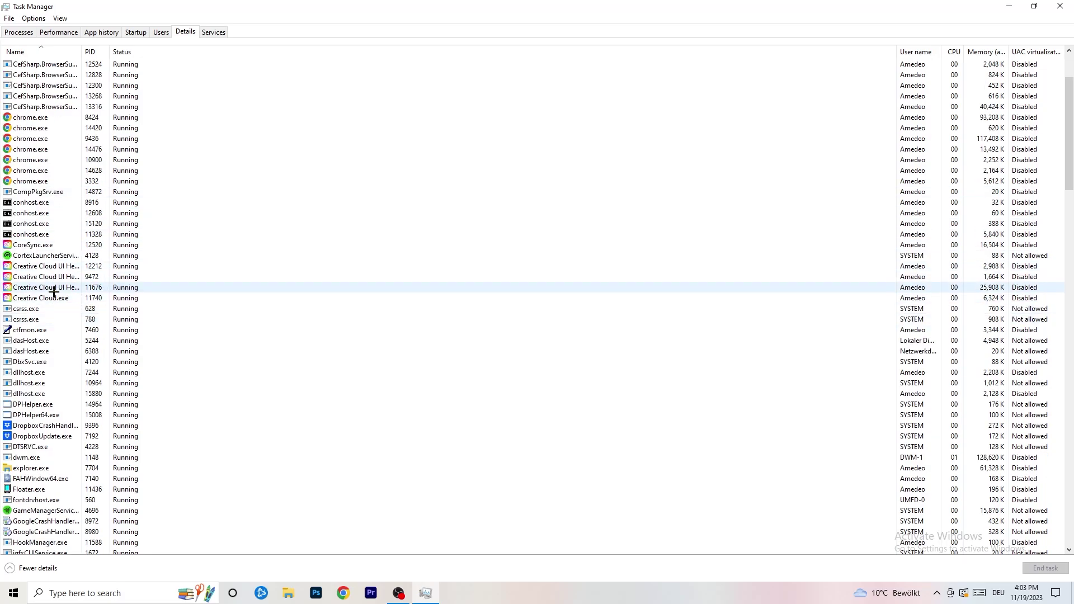
pyautogui.click(45, 287)
pyautogui.rightClick(44, 287)
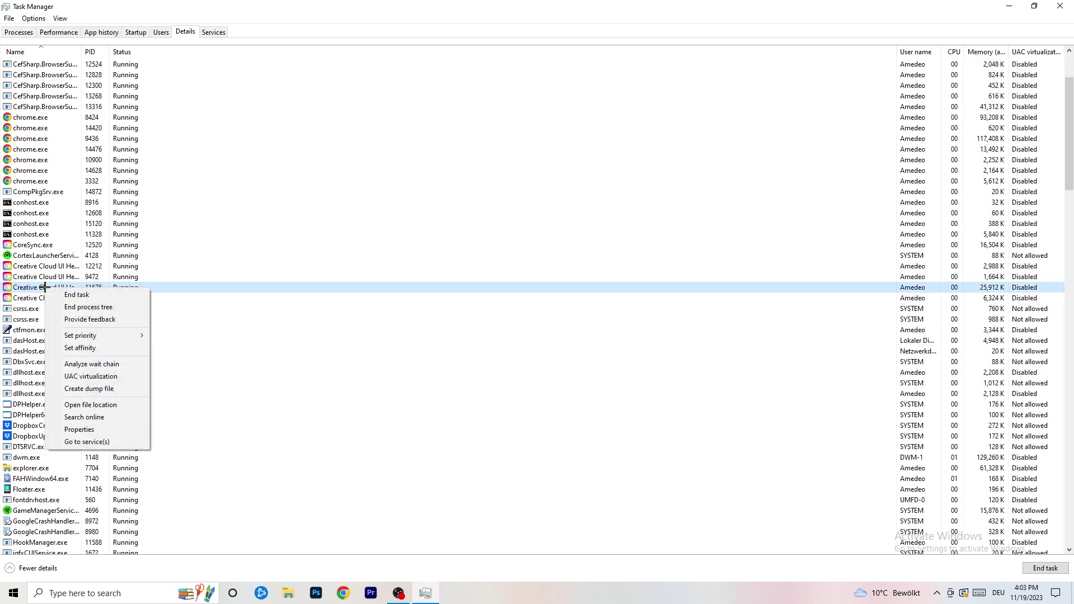
pyautogui.moveTo(91, 336)
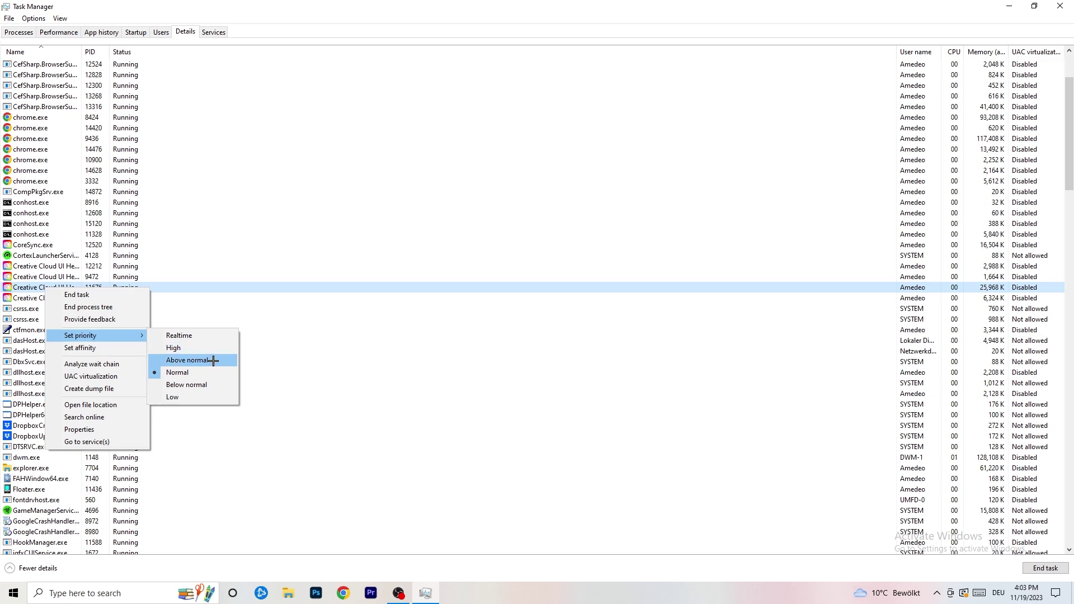
pyautogui.click(146, 37)
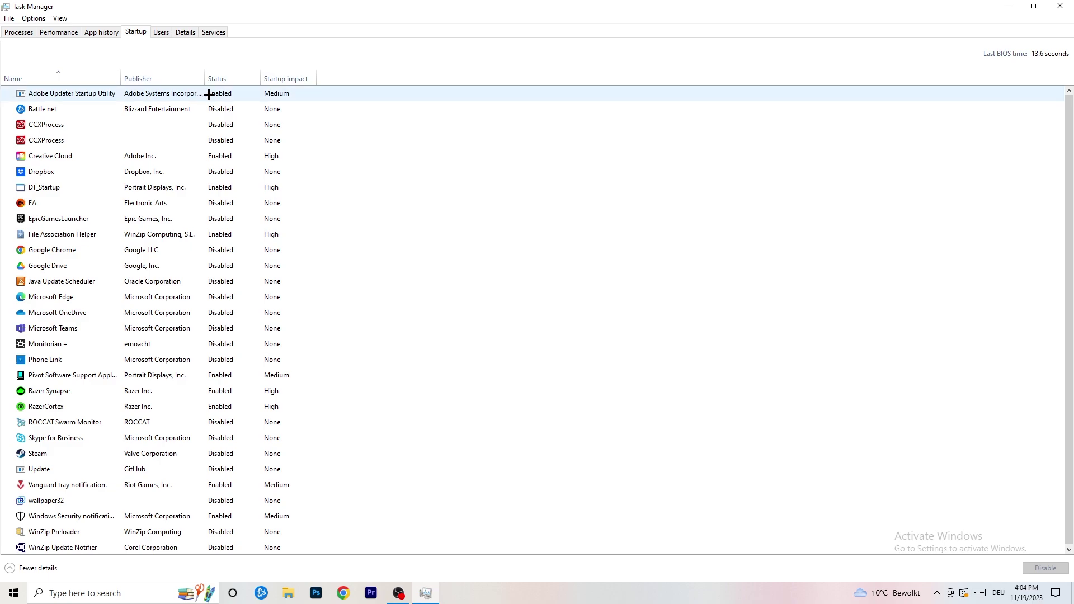
# Leave DT_Startup enabled after viewing its options, and close Task Manager.
pyautogui.rightClick(244, 183)
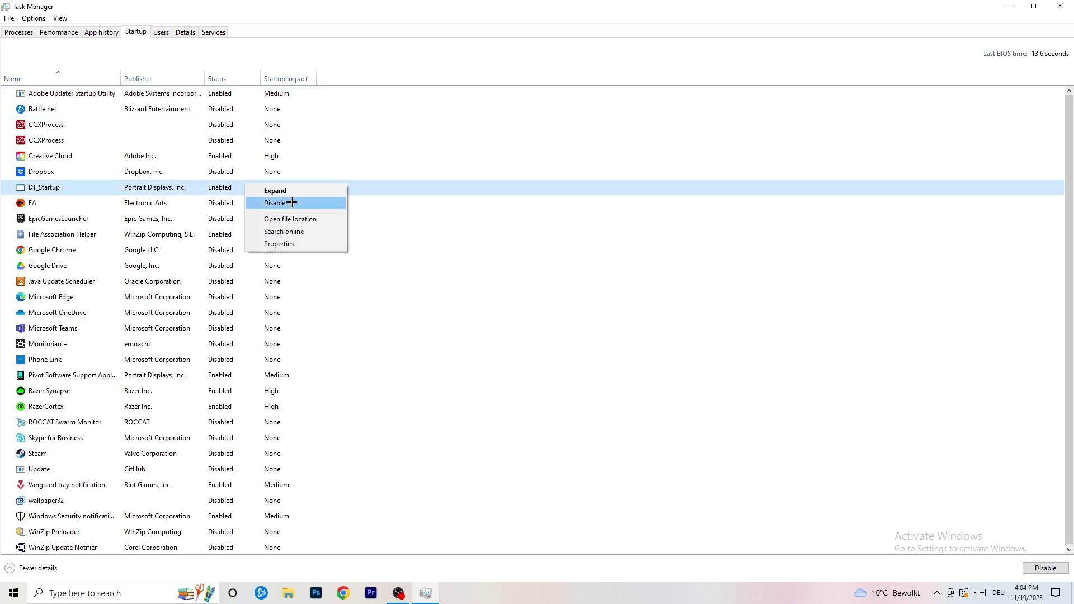
pyautogui.click(603, 55)
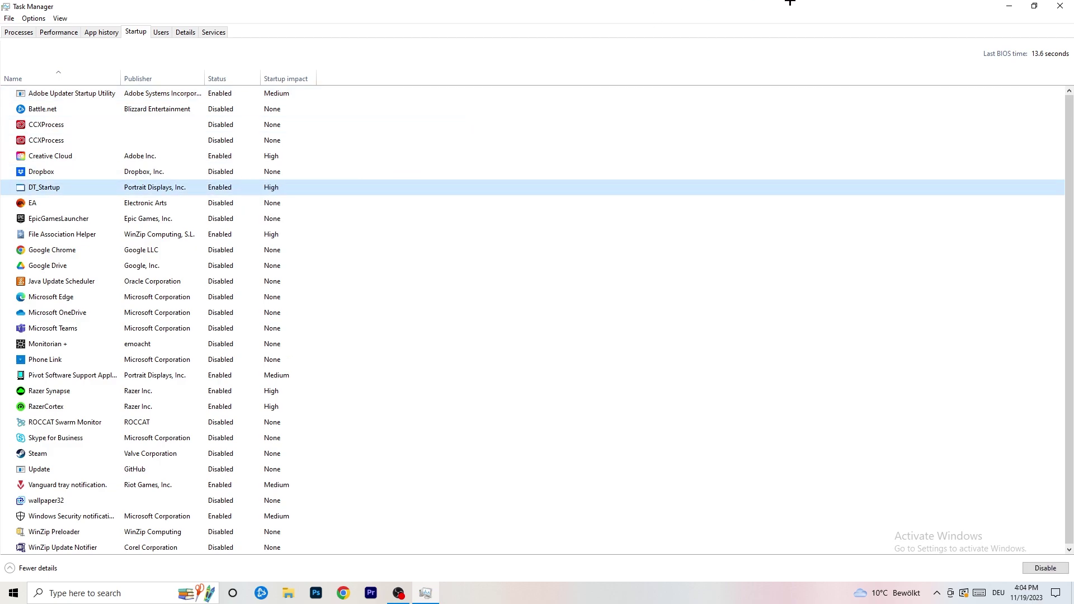
pyautogui.click(1061, 6)
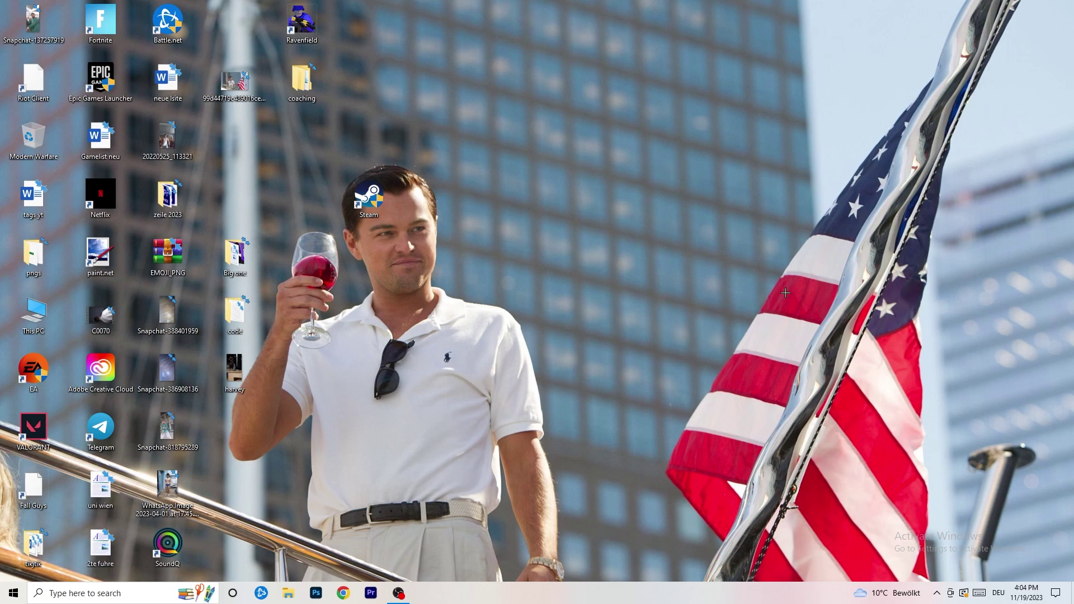
# Reopen Settings from Start and go to System's Display page.
pyautogui.click(6, 599)
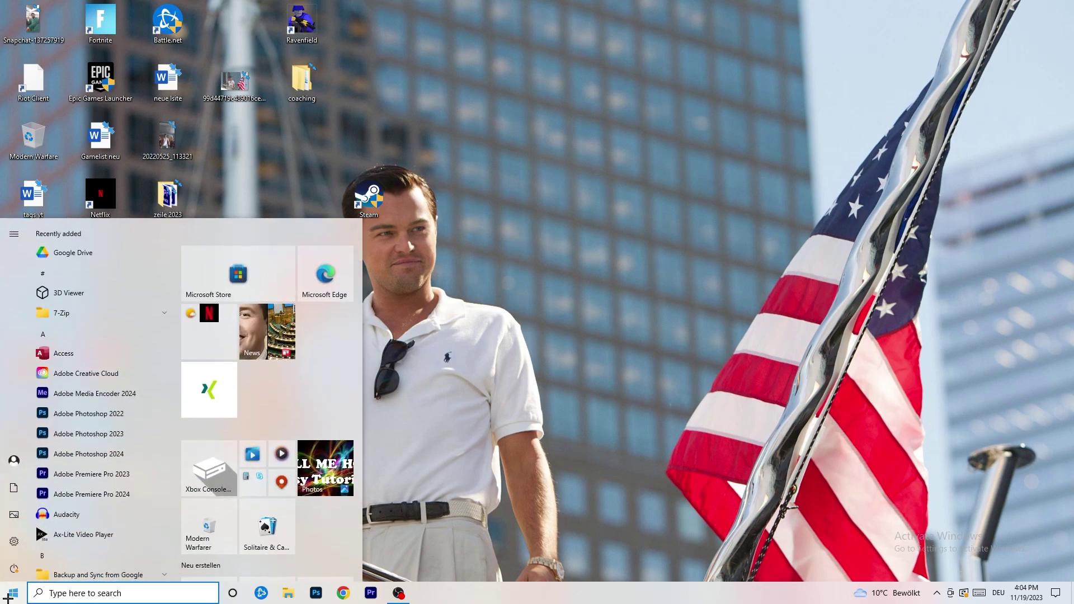
pyautogui.click(14, 541)
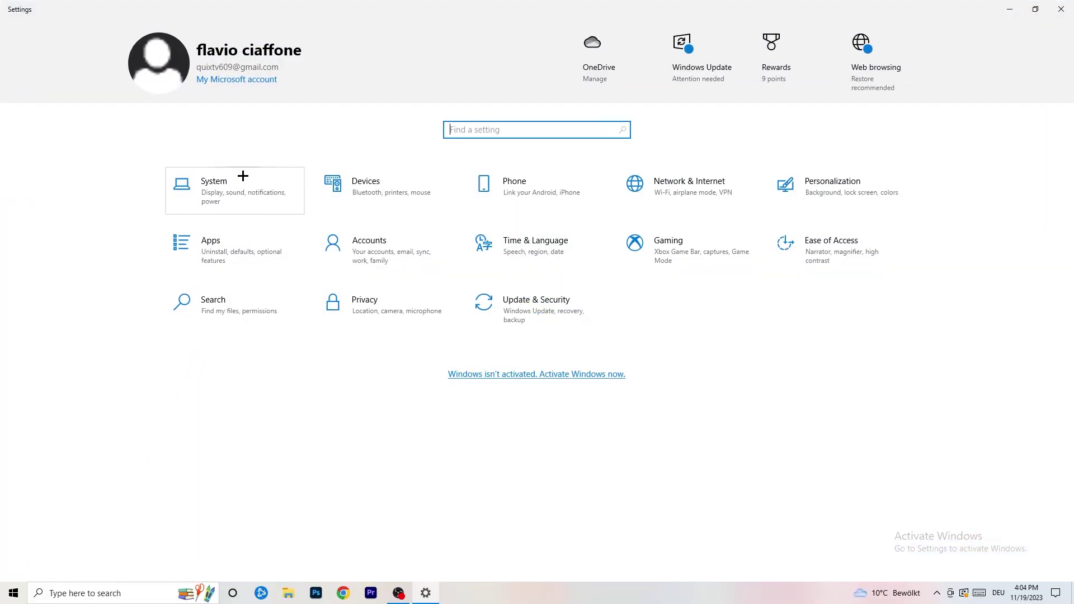
pyautogui.click(253, 181)
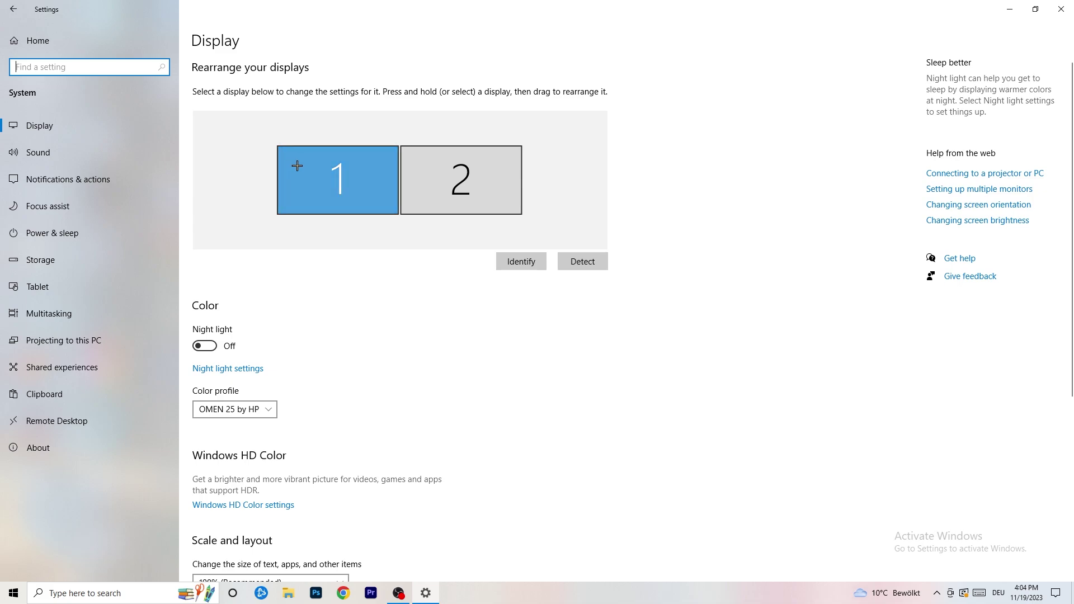
# Keep display scale at 100% (Recommended), then go to Power & sleep.
pyautogui.scroll(-5, 391, 204)
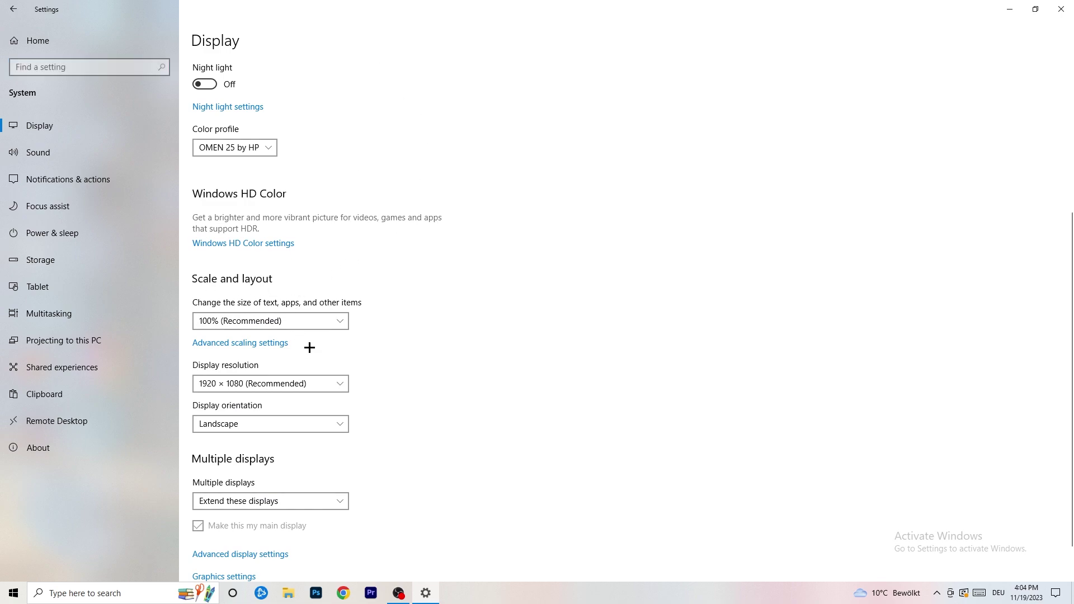
pyautogui.click(311, 321)
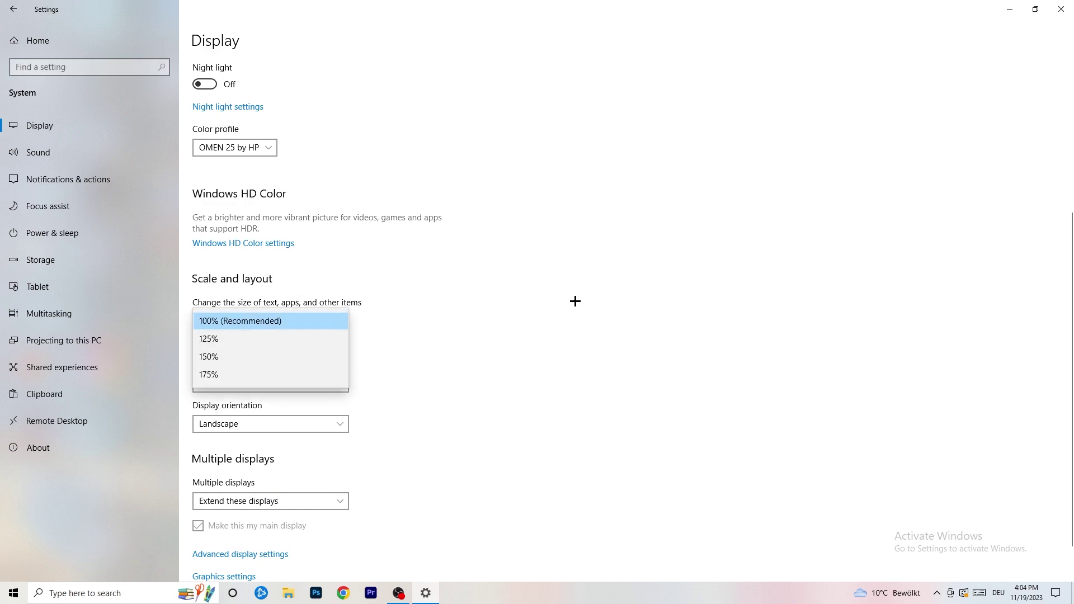
pyautogui.click(569, 303)
pyautogui.scroll(-2, 458, 309)
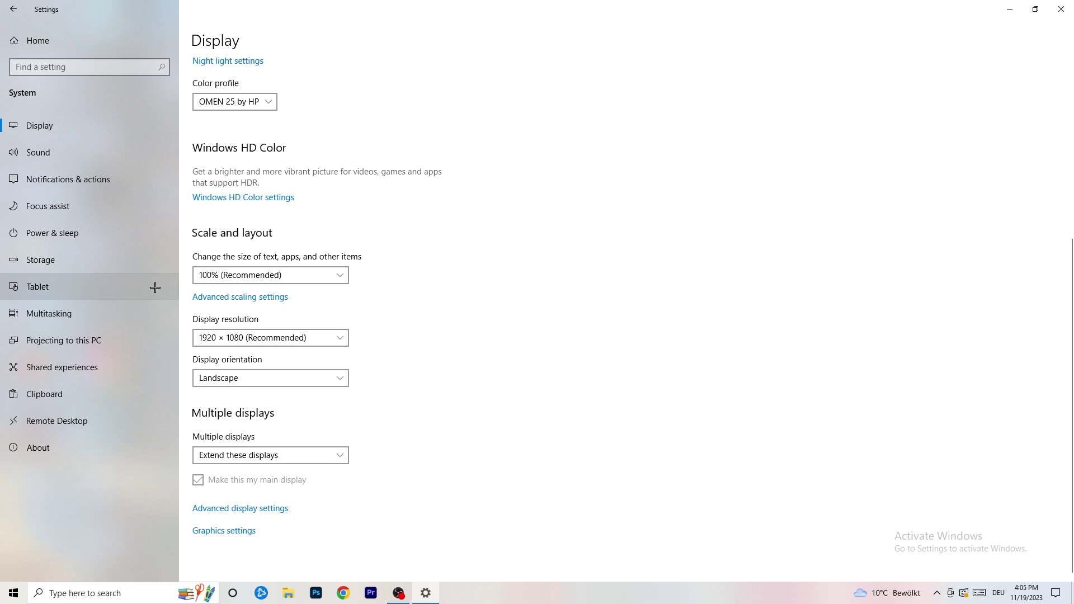
pyautogui.click(84, 237)
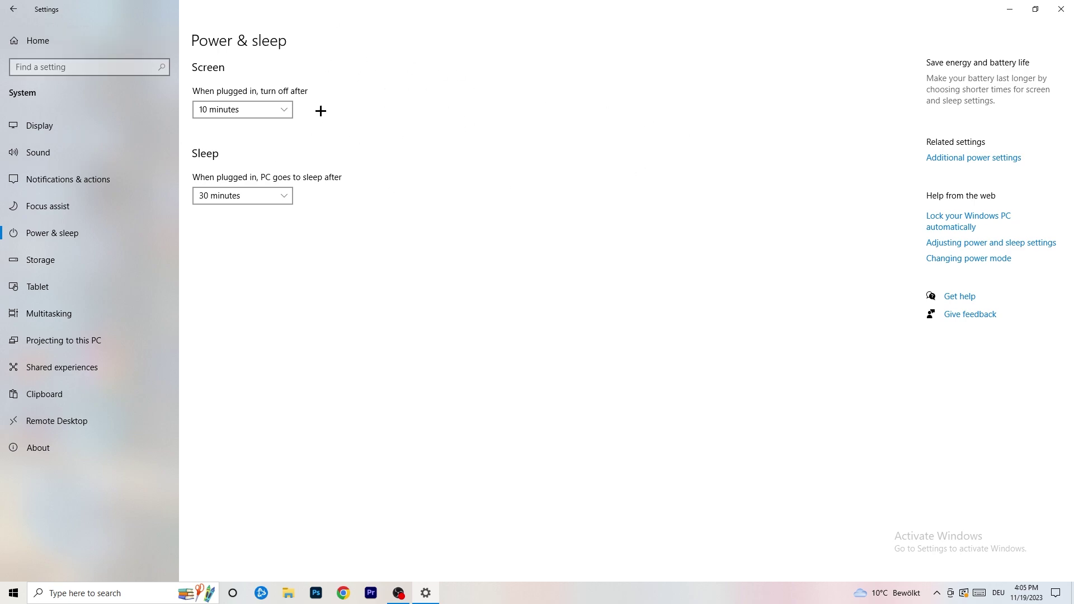
pyautogui.click(973, 159)
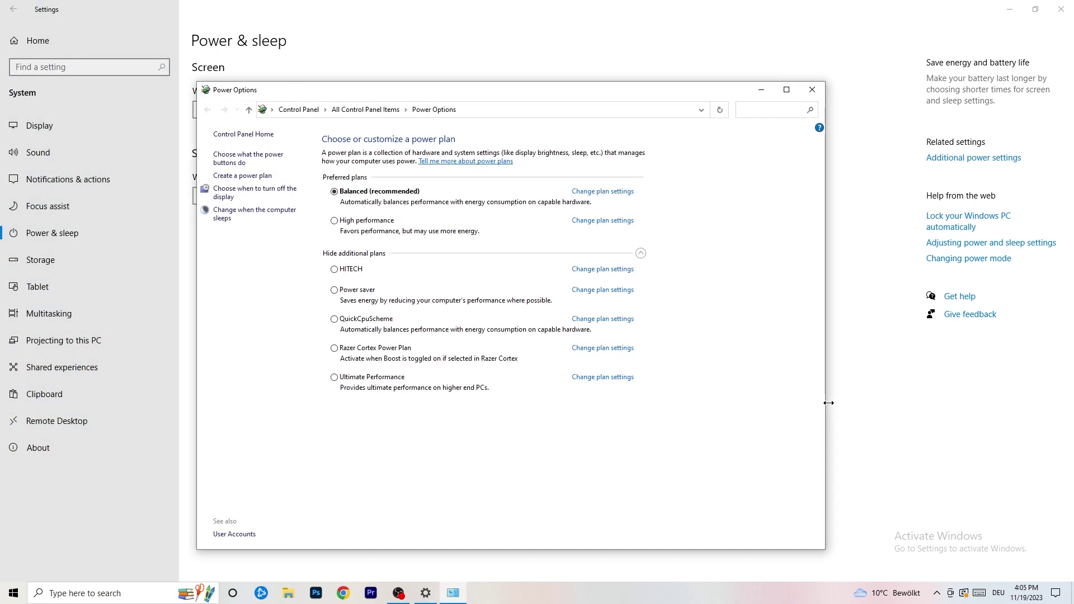
pyautogui.click(640, 254)
pyautogui.click(640, 253)
pyautogui.click(812, 90)
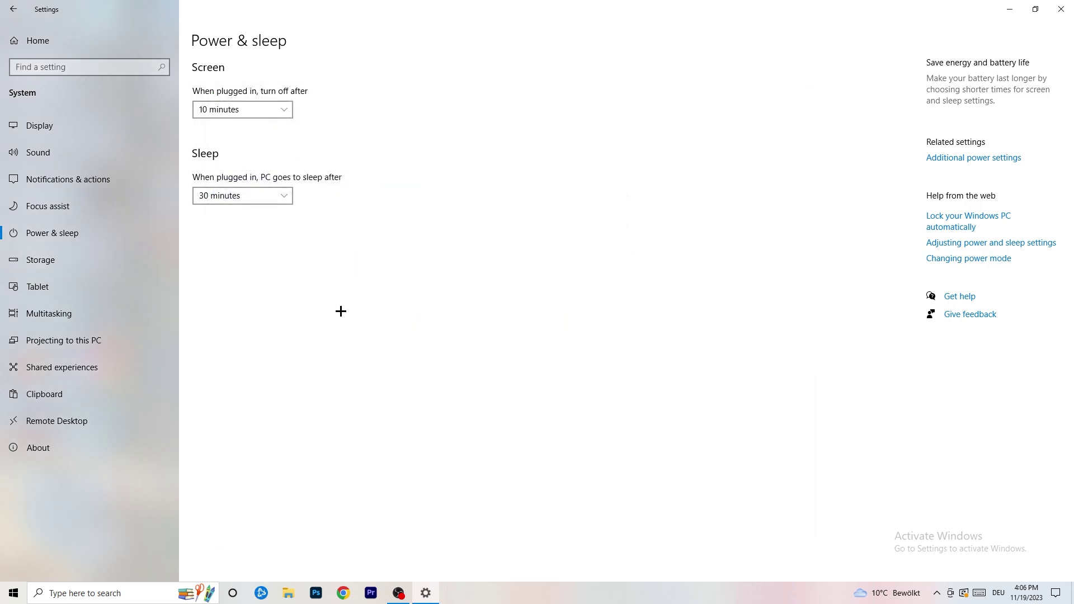
# In Storage Sense configuration, enable deleting temporary files apps aren't using.
pyautogui.click(74, 267)
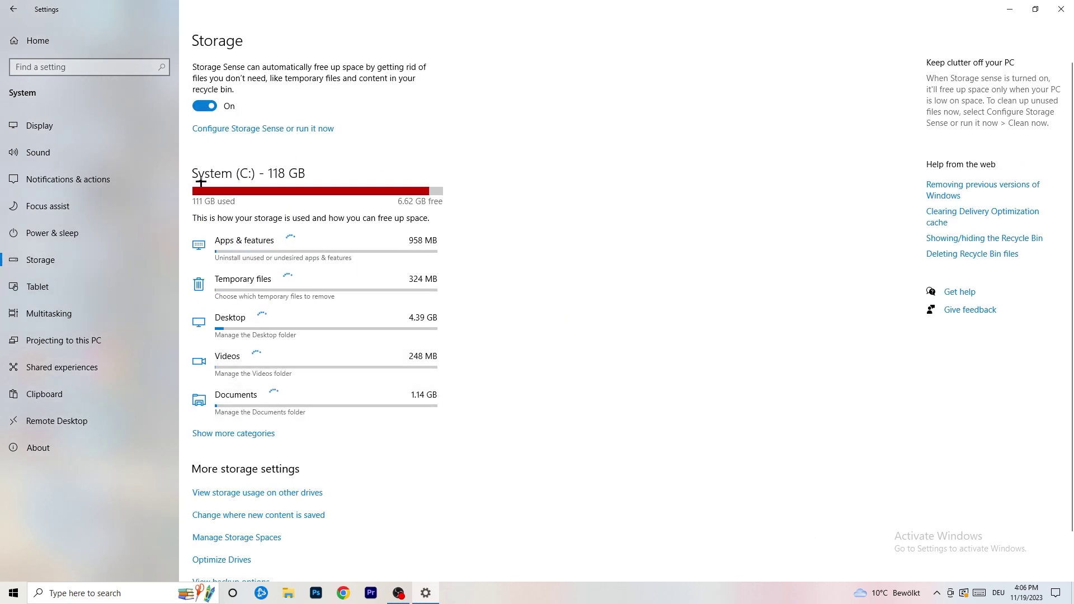
pyautogui.click(269, 132)
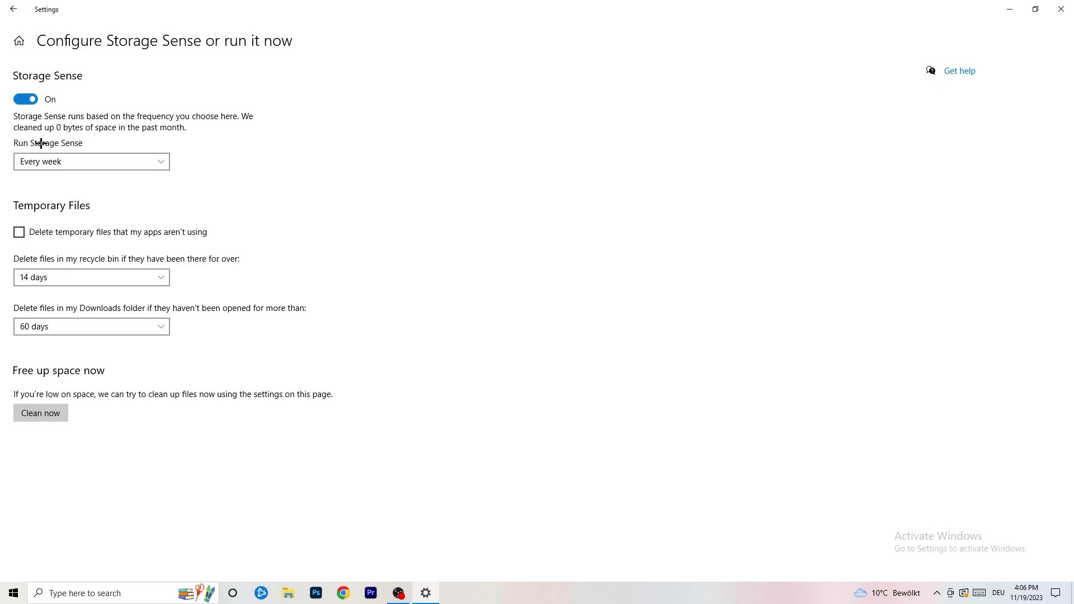
pyautogui.click(65, 232)
# Keep the Recycle Bin cleanup at 14 days and Downloads cleanup at 60 days.
pyautogui.click(81, 277)
pyautogui.click(283, 273)
pyautogui.press('space')
pyautogui.press('Escape')
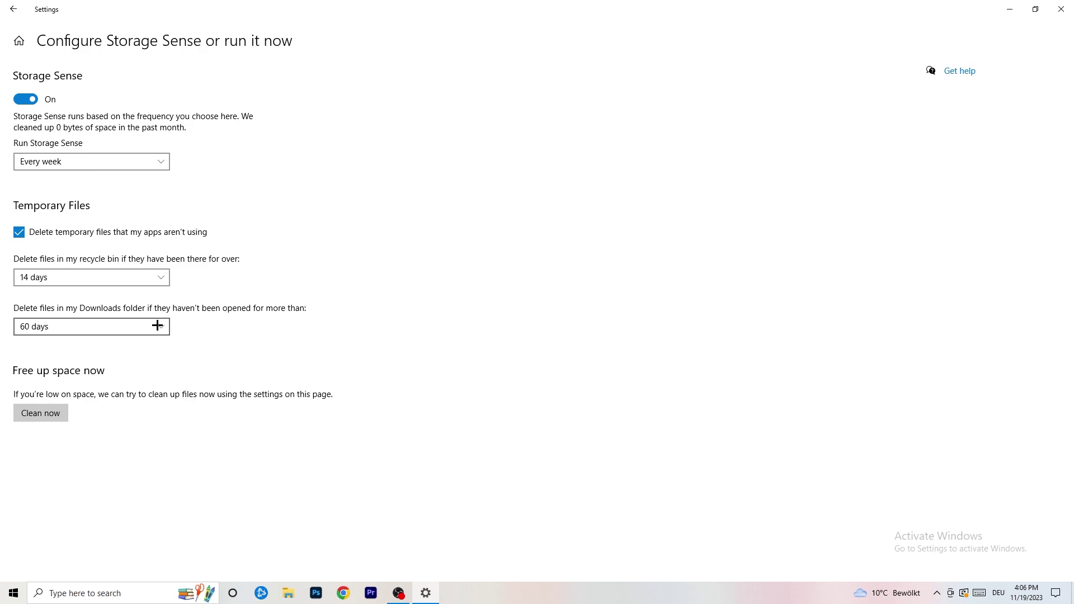
pyautogui.click(98, 328)
pyautogui.click(422, 254)
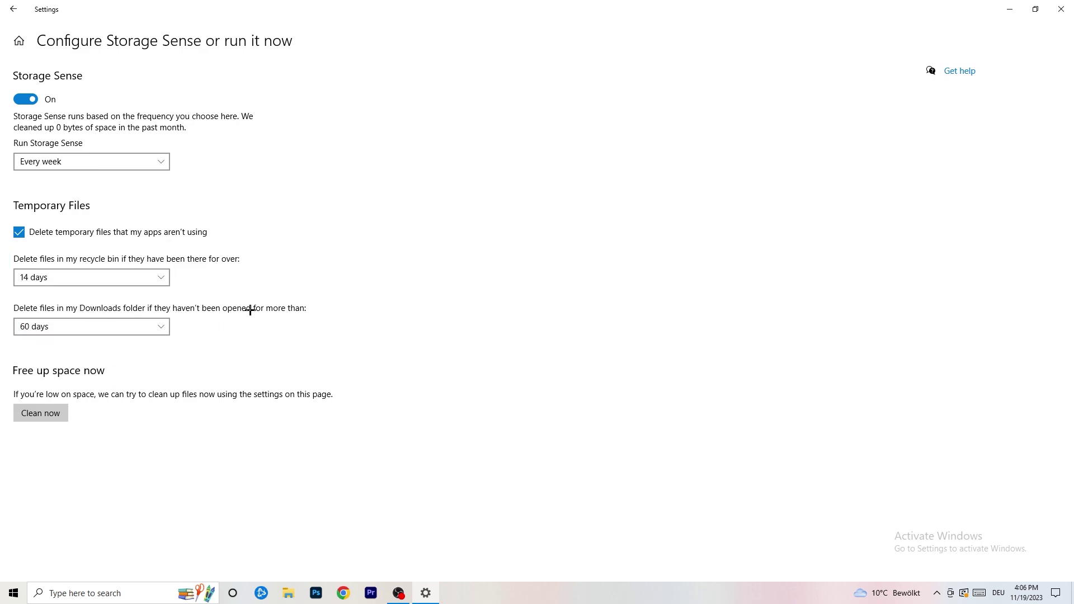
pyautogui.click(109, 335)
pyautogui.click(210, 321)
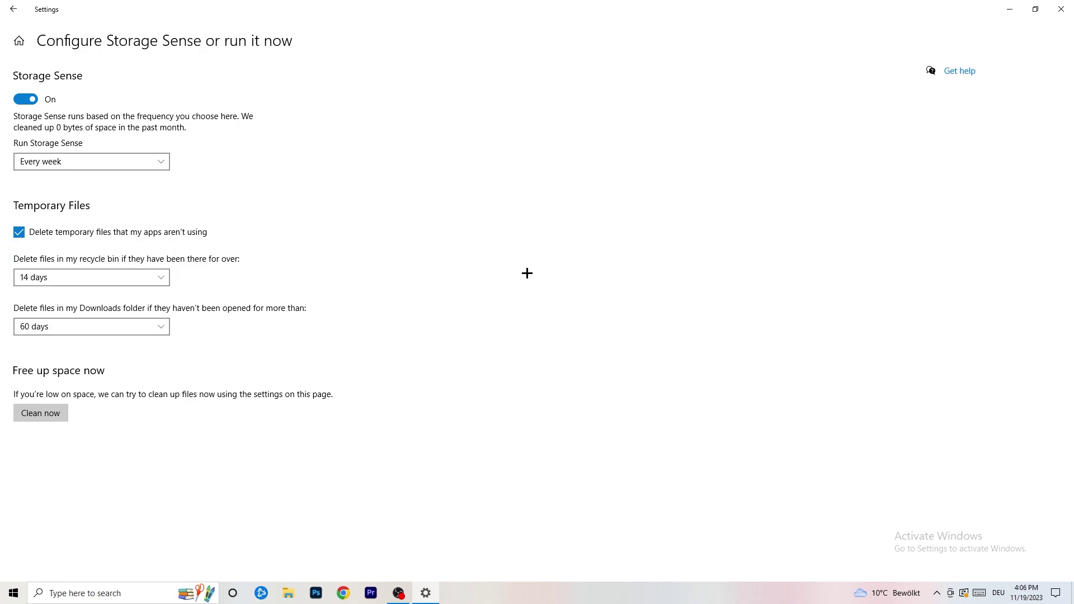